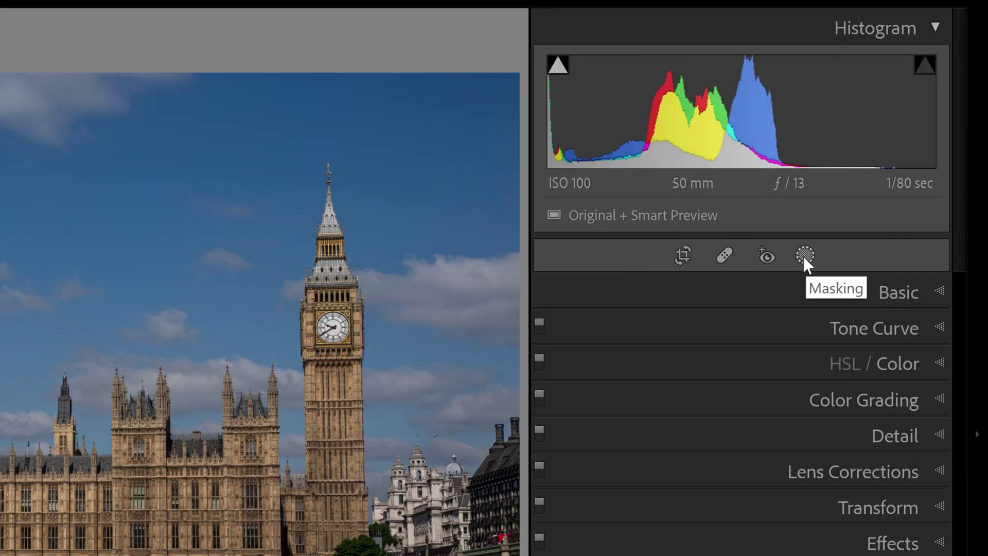
Step: Add a Select Sky mask to the Big Ben photo at exposure -0.35, moving the Masks panel left
{"action": "left_click", "coordinate": [805, 255]}
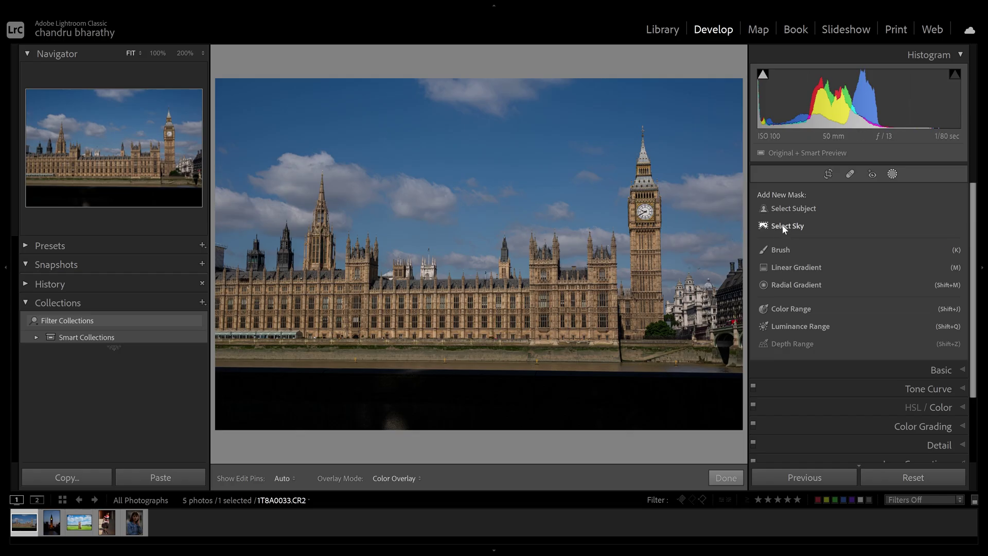
{"action": "left_click", "coordinate": [785, 225]}
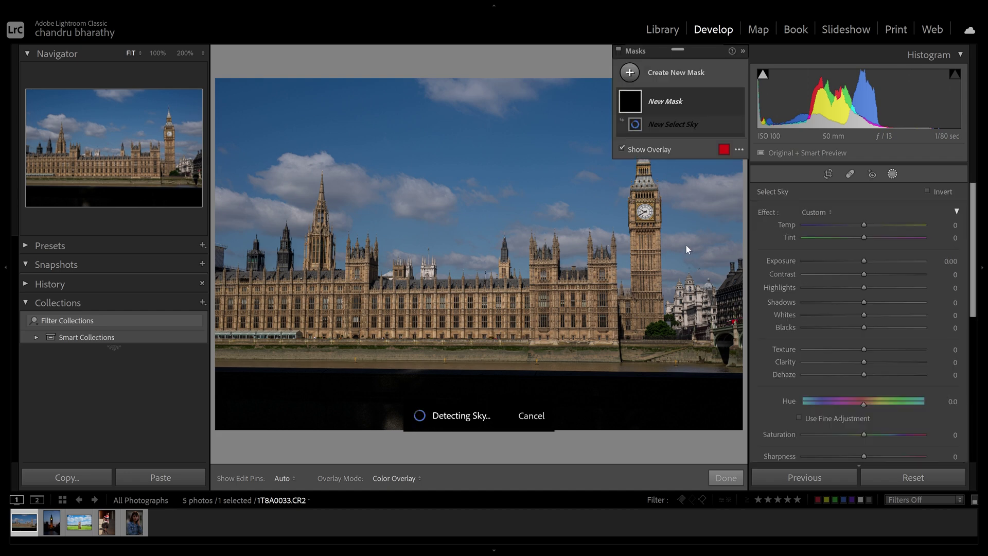
{"action": "left_click_drag", "start_coordinate": [863, 259], "coordinate": [856, 258]}
{"action": "left_click_drag", "start_coordinate": [652, 52], "coordinate": [274, 58]}
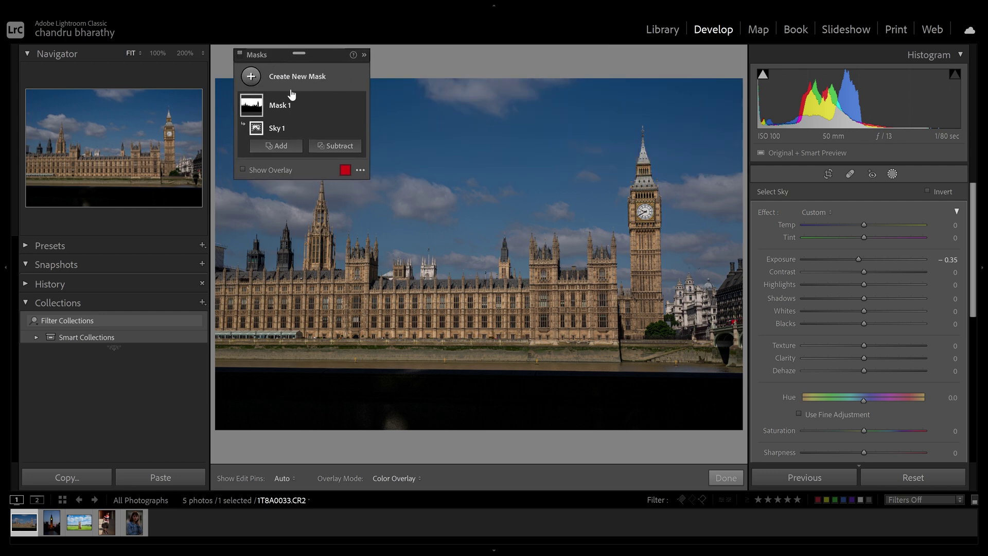
{"action": "left_click", "coordinate": [251, 76]}
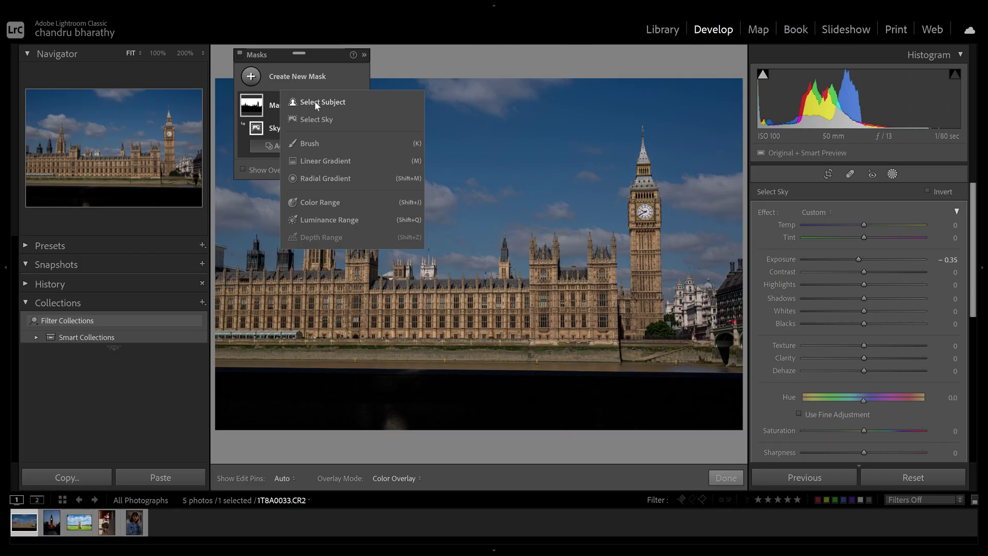
Step: Try a Select Subject mask on the Parliament buildings, then delete it, leaving the mask empty
{"action": "left_click", "coordinate": [314, 101]}
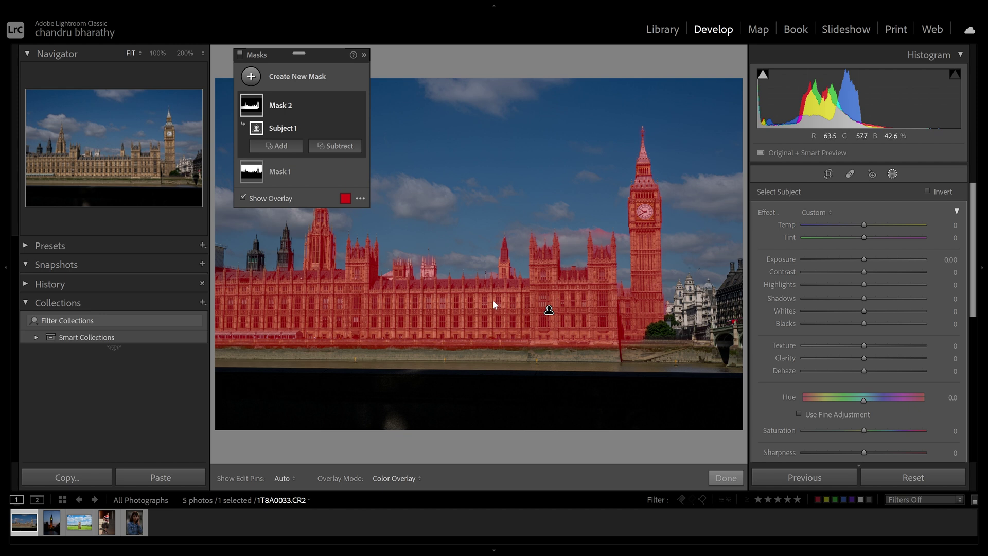
{"action": "key", "text": "Delete"}
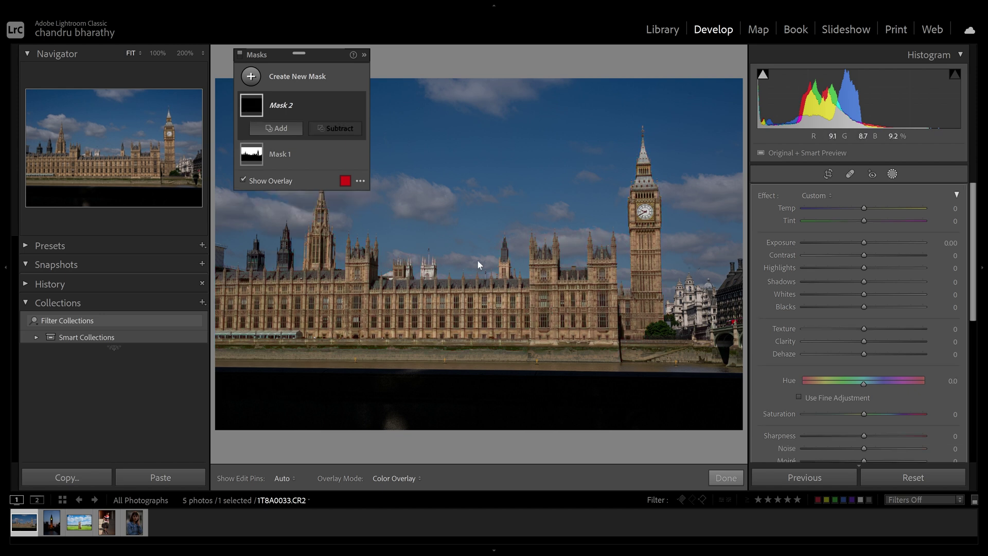
{"action": "left_click", "coordinate": [276, 80]}
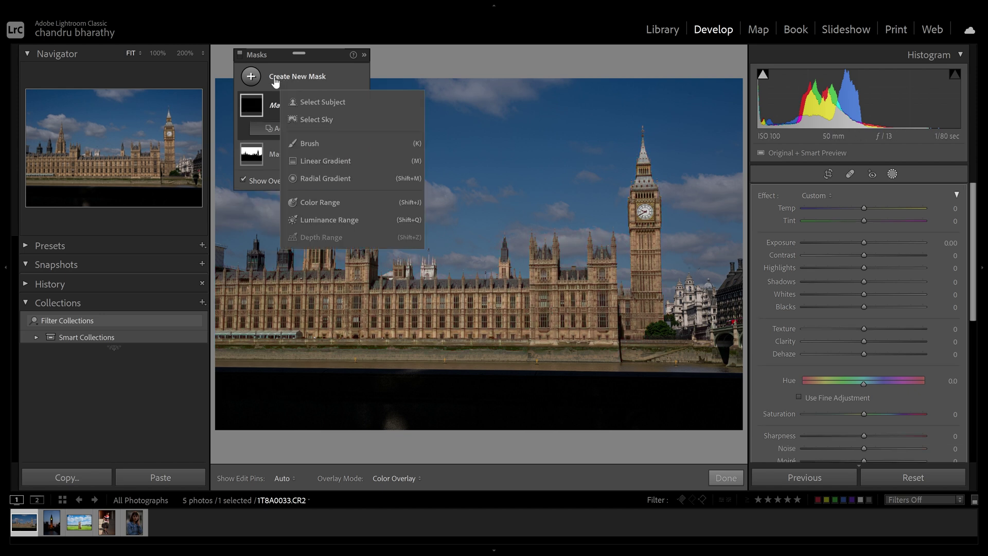
Step: Select the sky in the new mask and lower exposure to darken everything outside it
{"action": "left_click", "coordinate": [313, 119]}
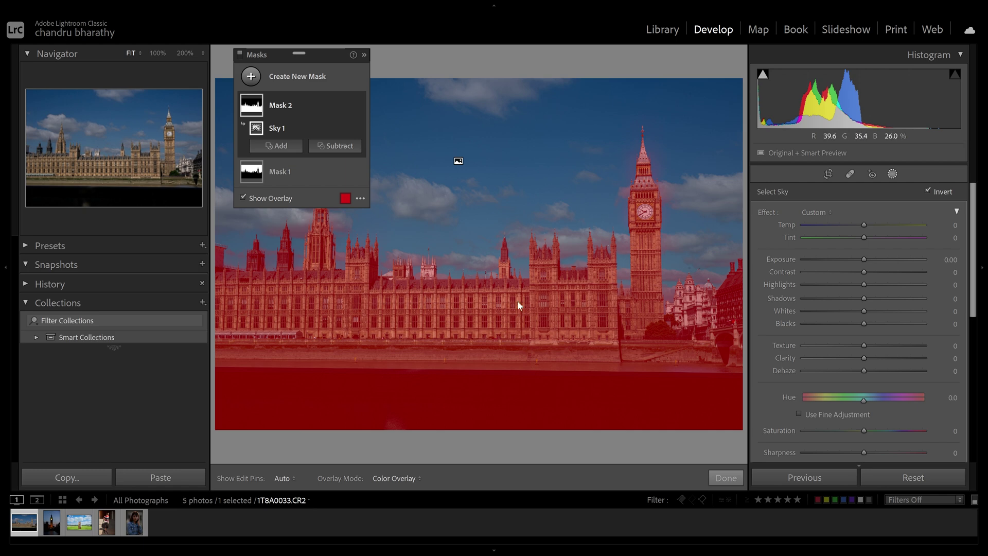
{"action": "left_click_drag", "start_coordinate": [864, 259], "coordinate": [851, 262]}
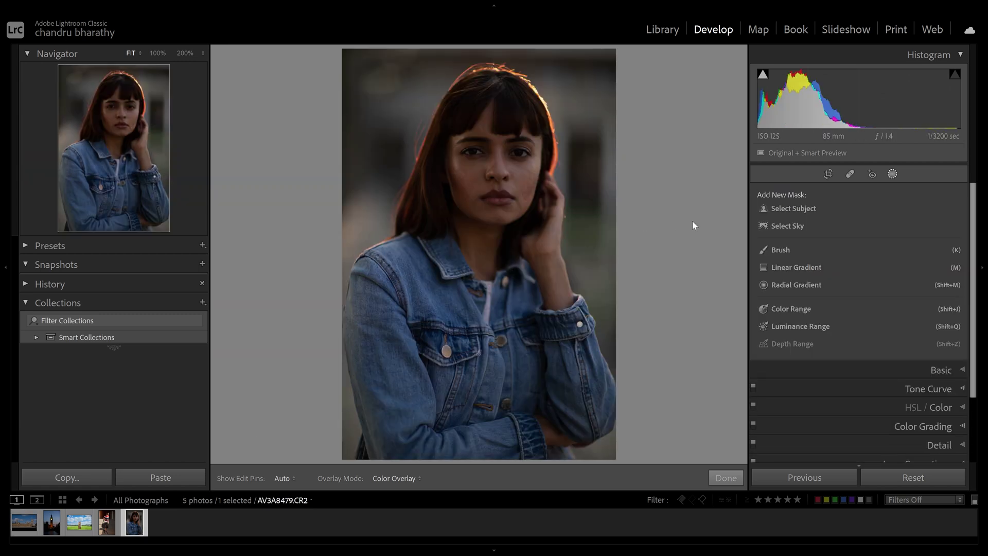
{"action": "left_click", "coordinate": [779, 227]}
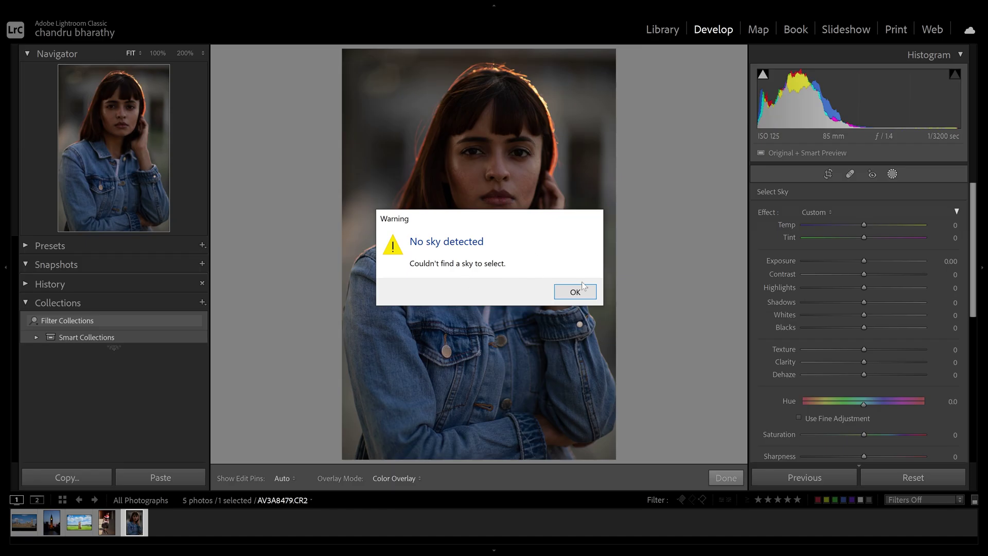
{"action": "left_click", "coordinate": [575, 292]}
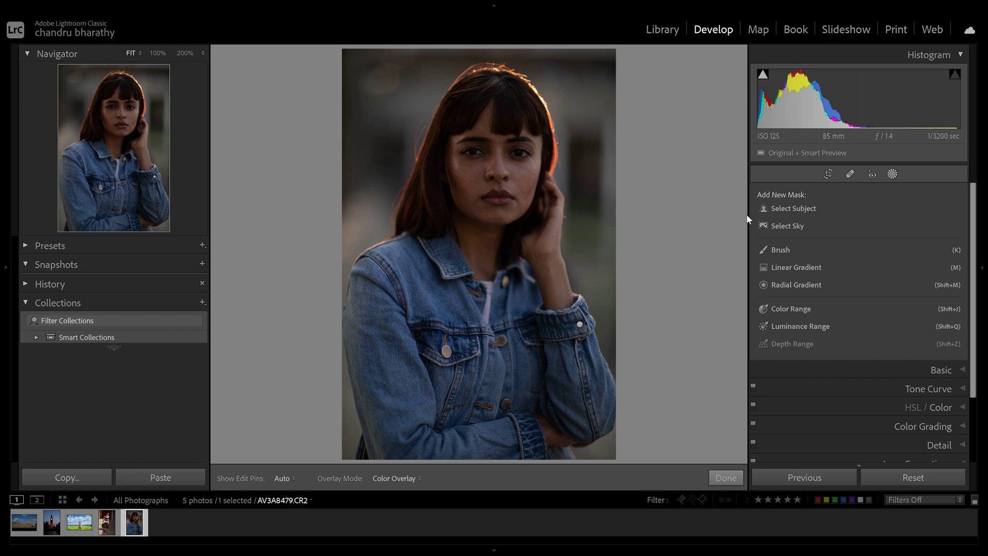
{"action": "left_click", "coordinate": [786, 211]}
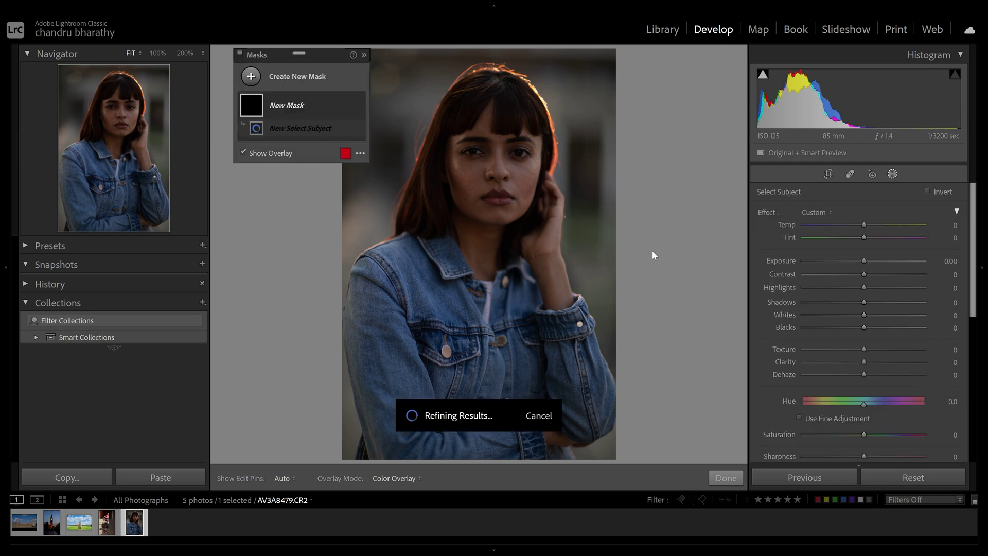
Step: Raise exposure on the woman's subject mask and create a second Select Subject mask
{"action": "left_click_drag", "start_coordinate": [865, 259], "coordinate": [872, 260]}
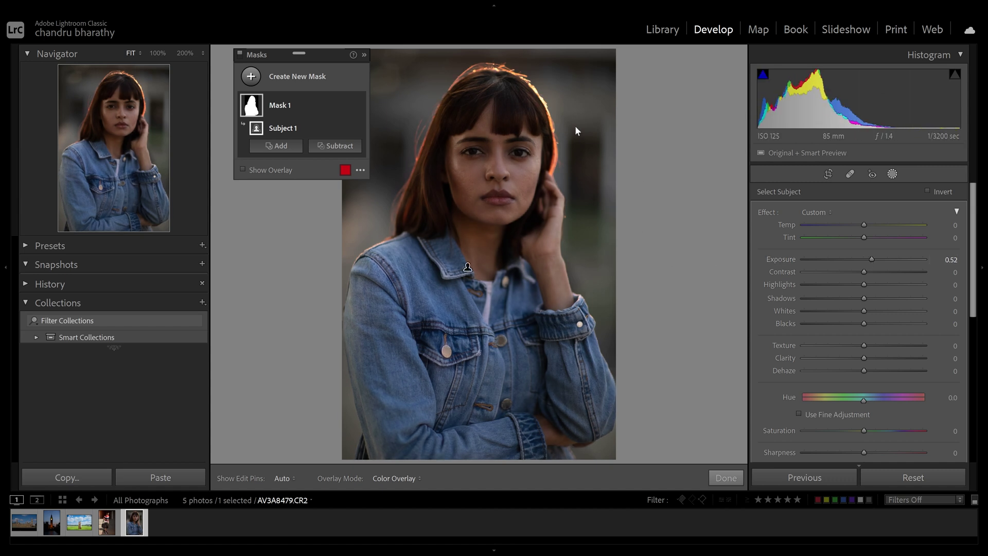
{"action": "left_click", "coordinate": [254, 78]}
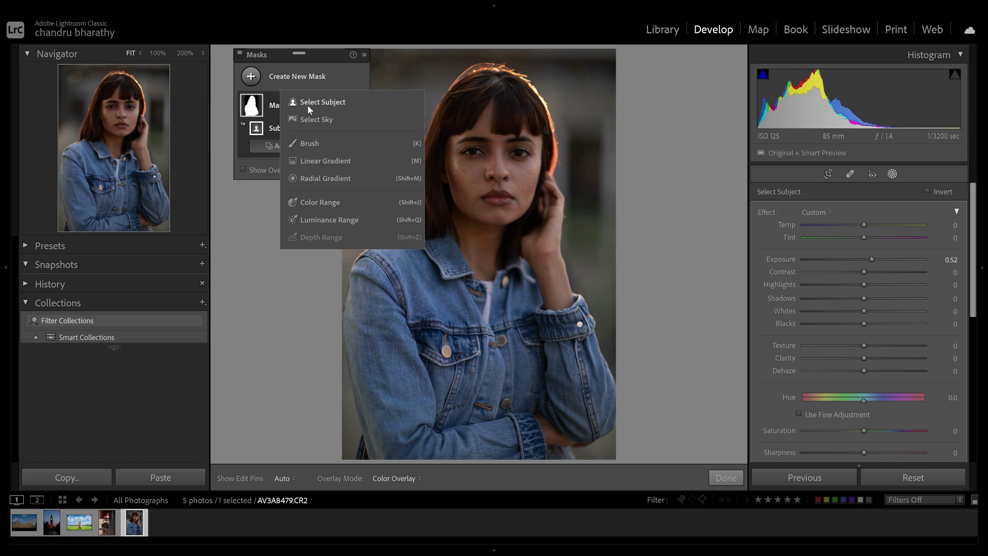
{"action": "left_click", "coordinate": [307, 103]}
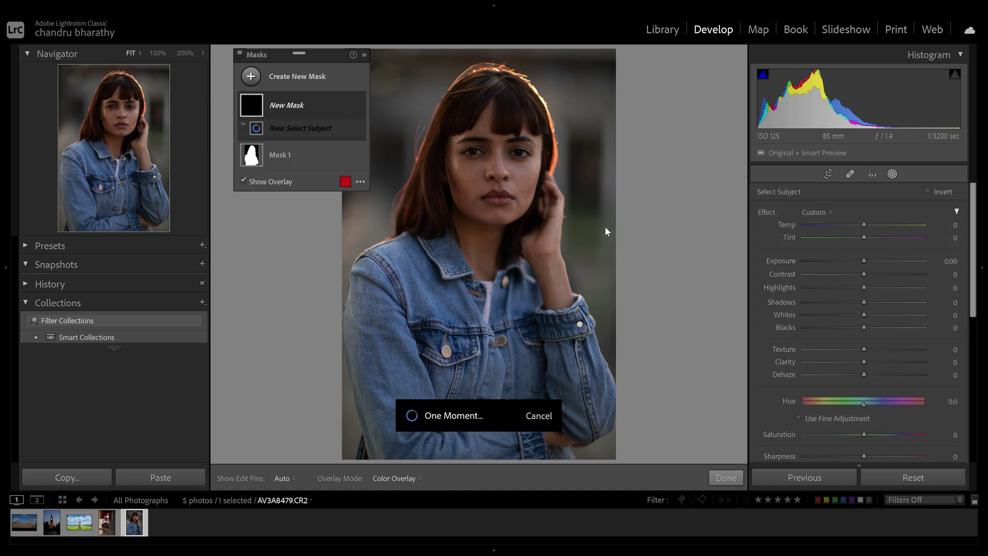
Step: Invert the second mask and give the background Temp 29 with -0.14 exposure
{"action": "left_click", "coordinate": [927, 191]}
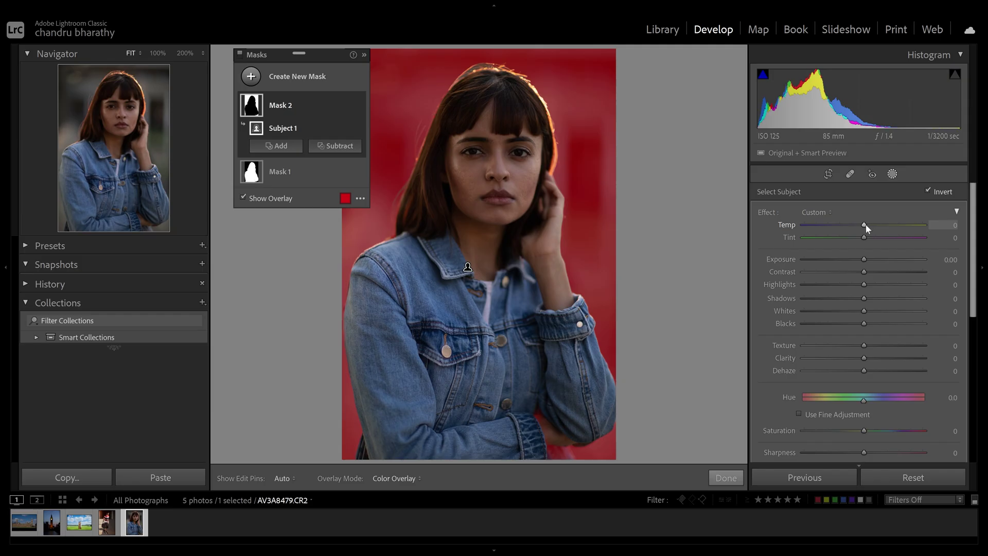
{"action": "left_click_drag", "start_coordinate": [865, 225], "coordinate": [881, 225]}
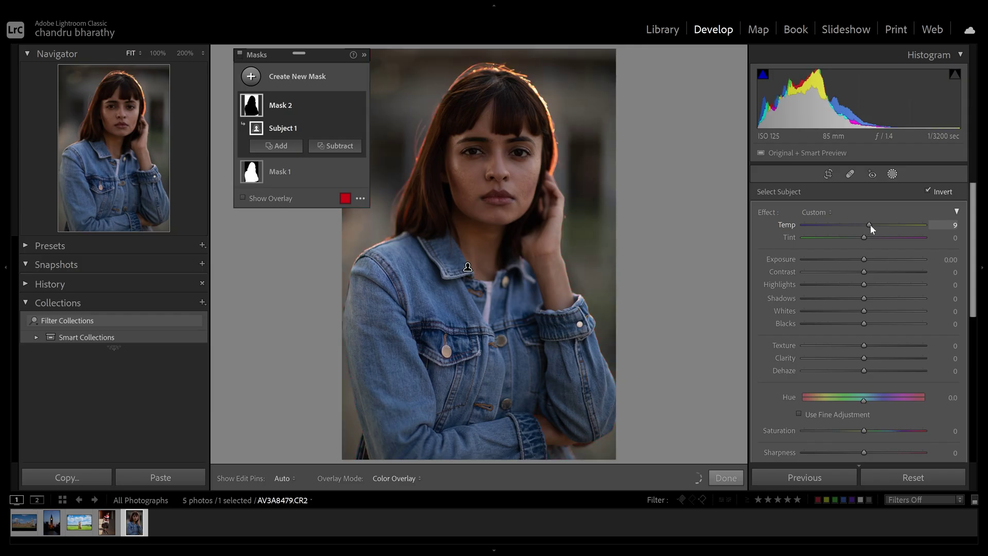
{"action": "left_click_drag", "start_coordinate": [864, 259], "coordinate": [860, 258]}
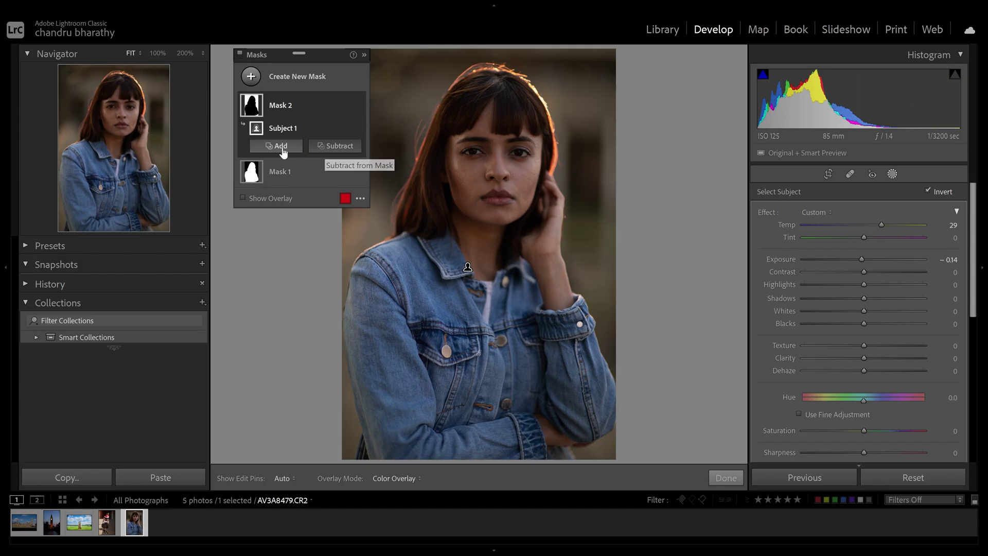
{"action": "left_click", "coordinate": [278, 146]}
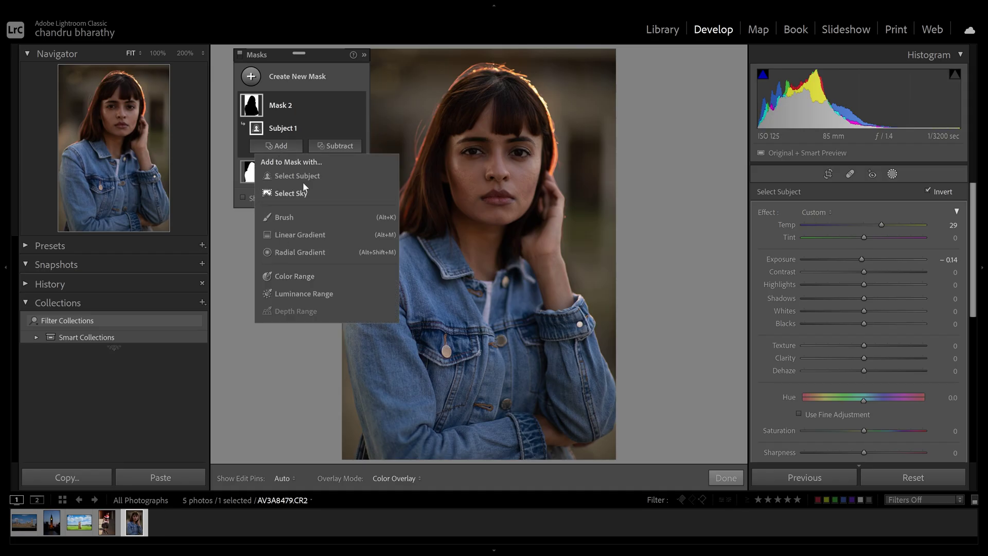
Step: Brush-subtract the background mask near the woman's head and hand, then turn off the overlay
{"action": "left_click", "coordinate": [329, 147]}
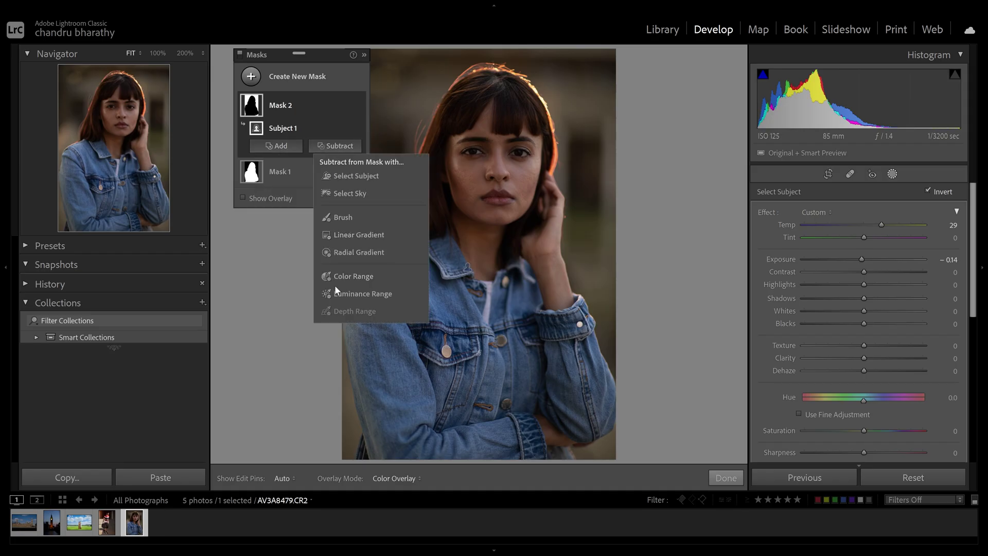
{"action": "left_click", "coordinate": [342, 217]}
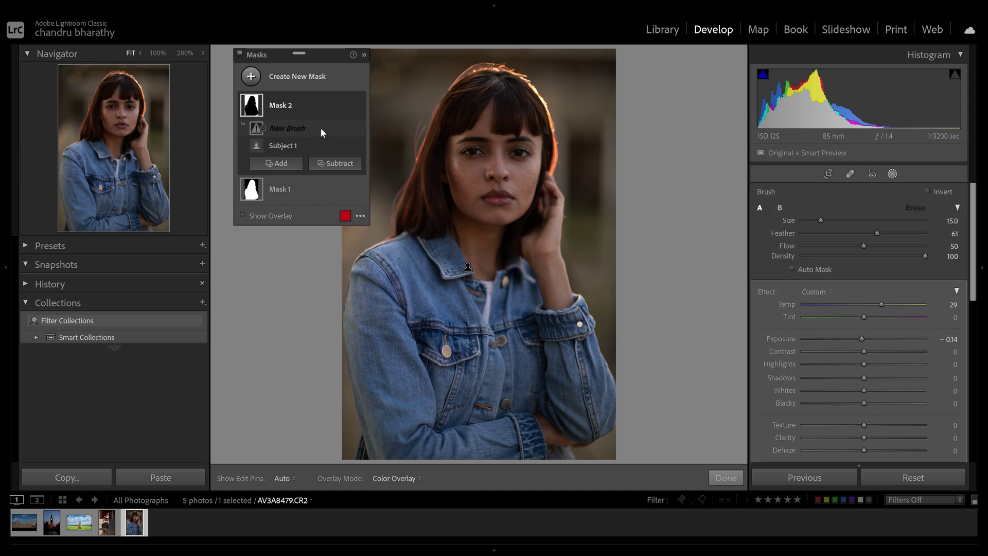
{"action": "key", "text": "o"}
{"action": "left_click_drag", "start_coordinate": [577, 196], "coordinate": [556, 224]}
{"action": "key", "text": "h"}
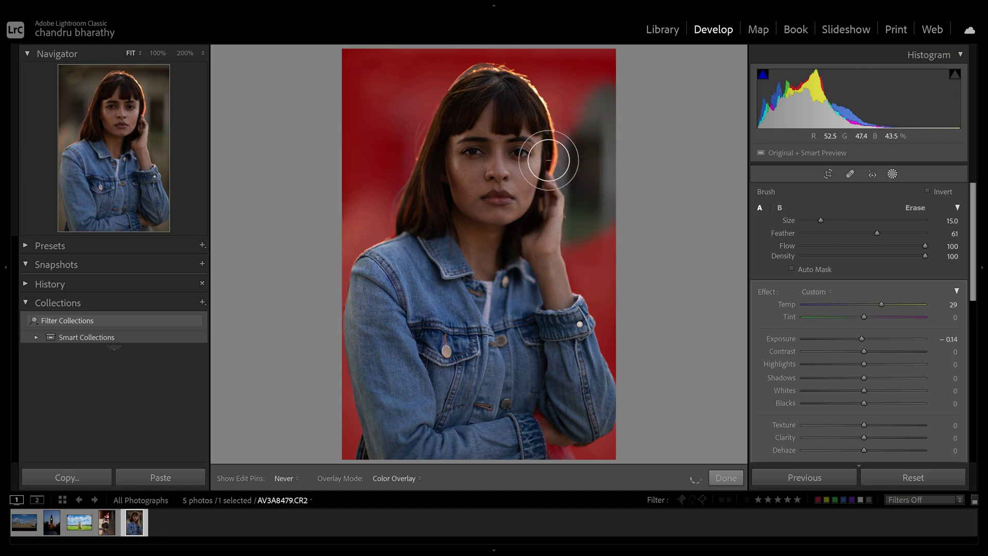
{"action": "key", "text": "h"}
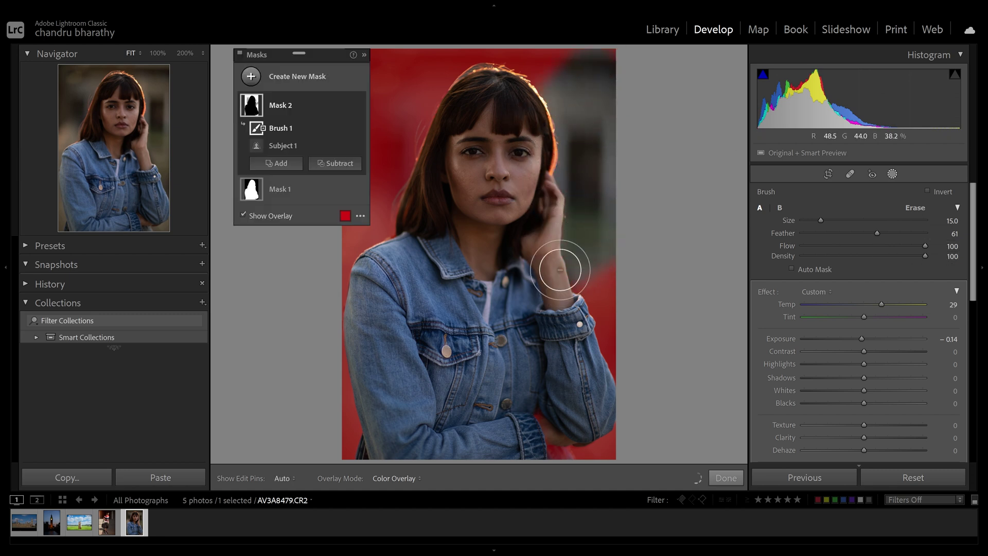
{"action": "key", "text": "o"}
{"action": "left_click", "coordinate": [297, 105]}
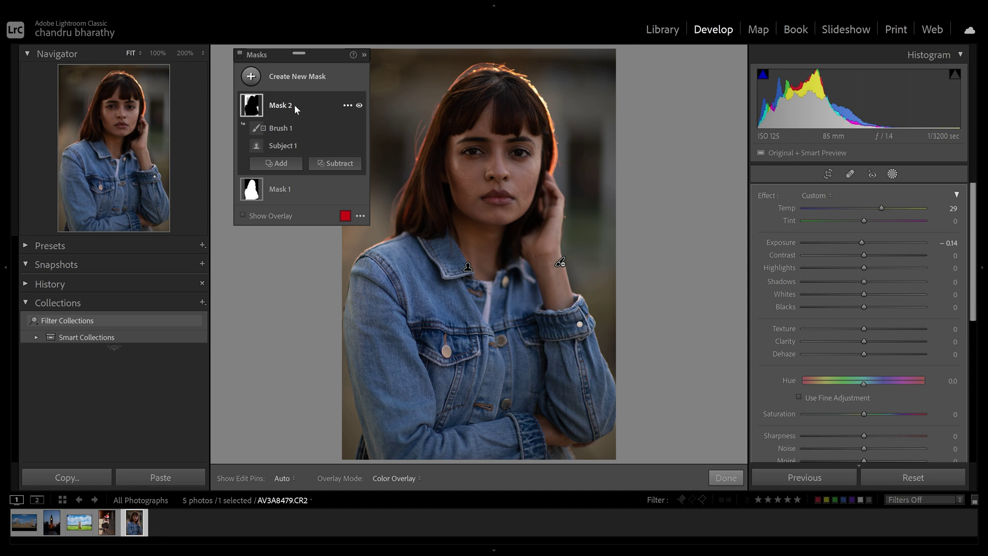
{"action": "left_click", "coordinate": [359, 105]}
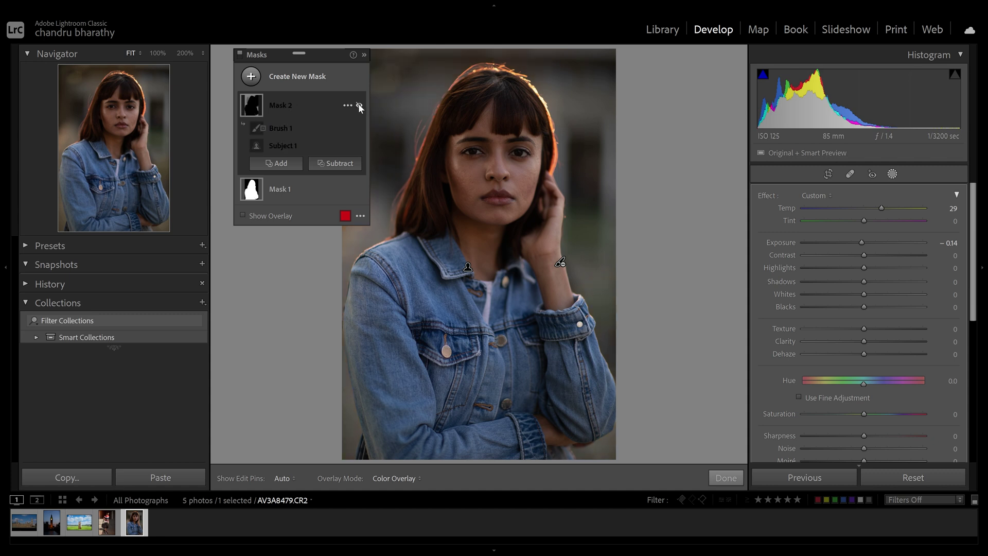
Step: Rename the first mask to 'Subject' and the second mask to 'BG'
{"action": "left_click", "coordinate": [302, 189]}
{"action": "left_click", "coordinate": [359, 134]}
{"action": "double_click", "coordinate": [312, 139]}
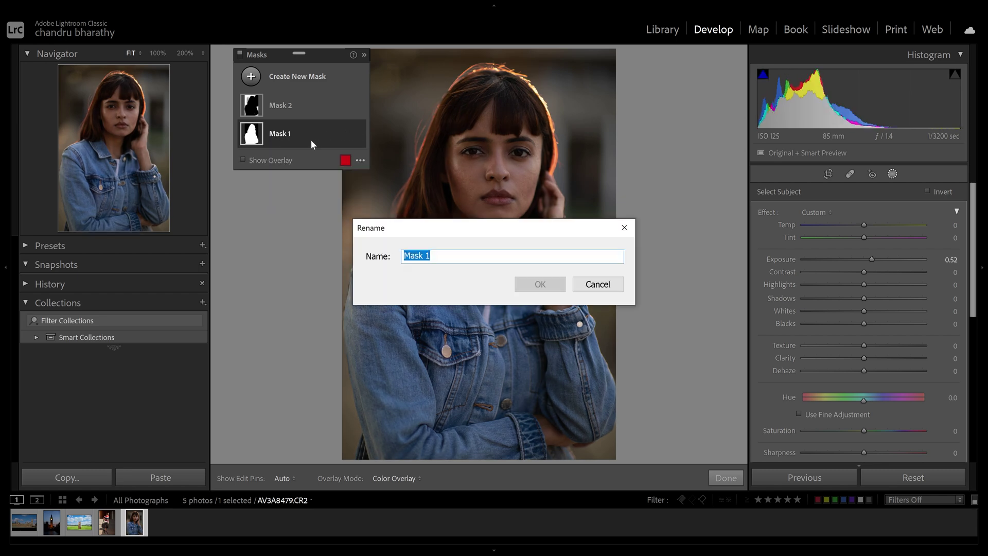
{"action": "type", "text": "Subject"}
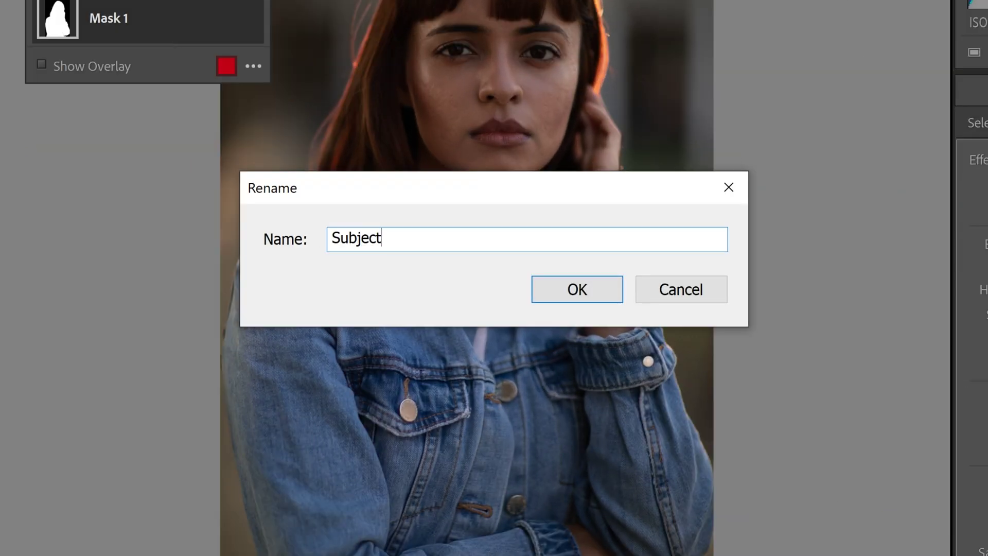
{"action": "key", "text": "Return"}
{"action": "double_click", "coordinate": [285, 105]}
{"action": "type", "text": "BG"}
{"action": "key", "text": "Return"}
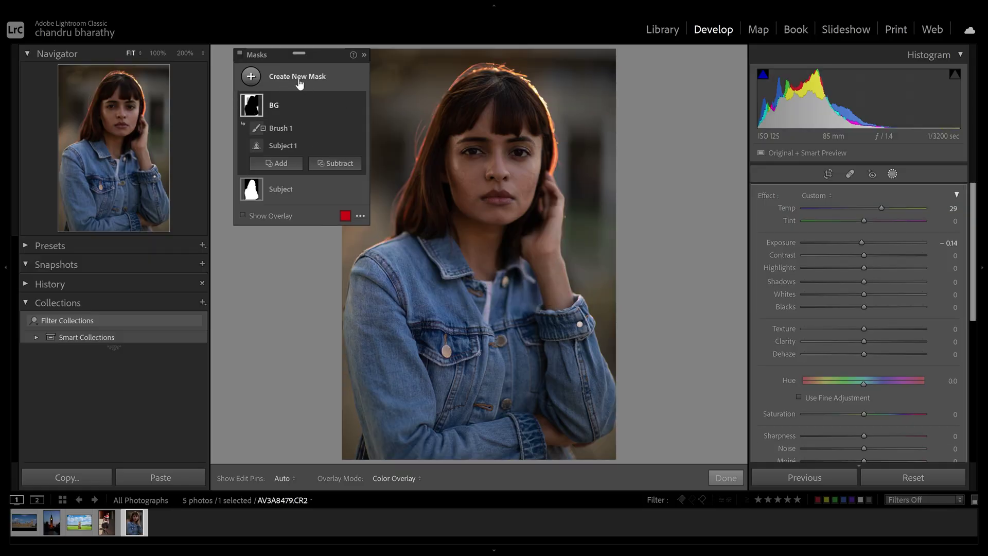
Step: Add a new Select Subject mask and name it ShirtColor
{"action": "left_click", "coordinate": [301, 80]}
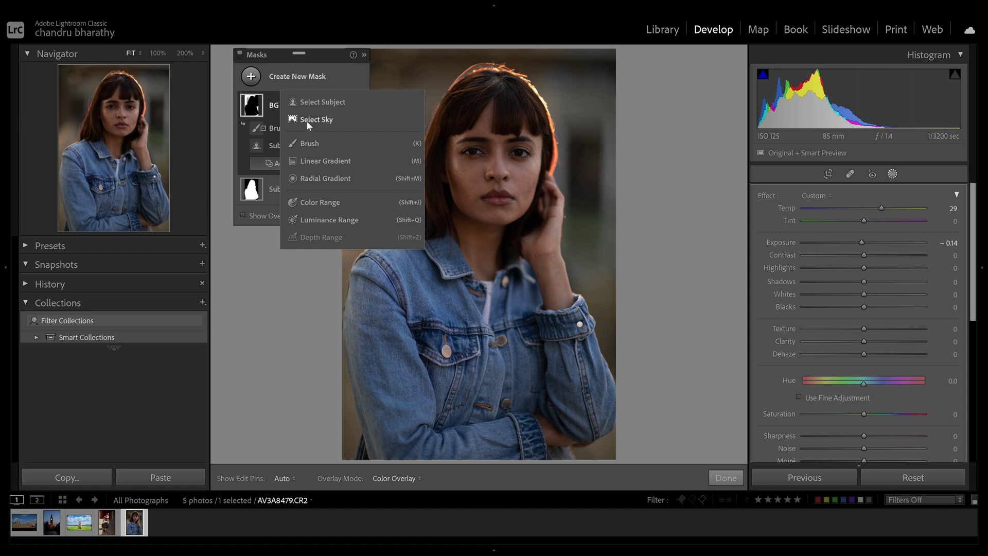
{"action": "left_click", "coordinate": [316, 103]}
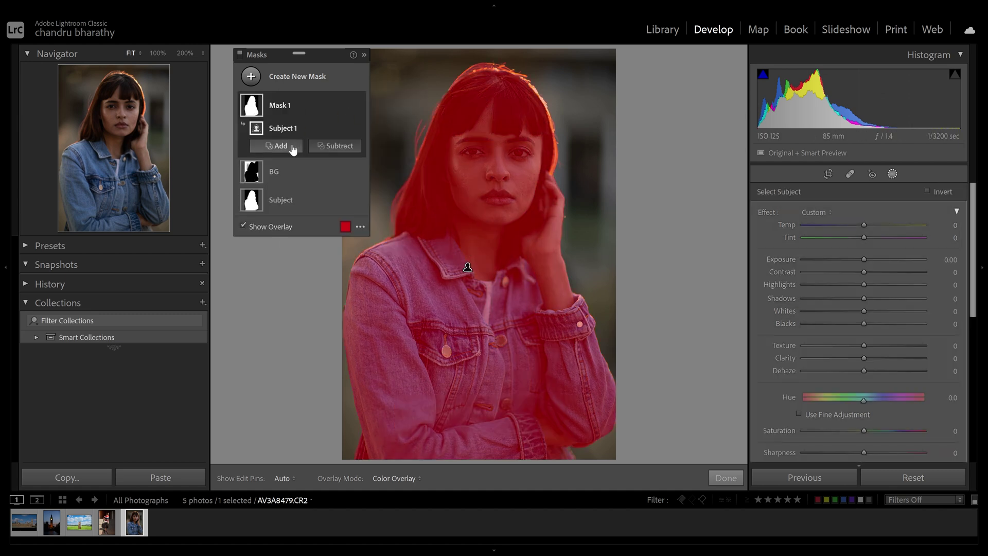
{"action": "double_click", "coordinate": [283, 106]}
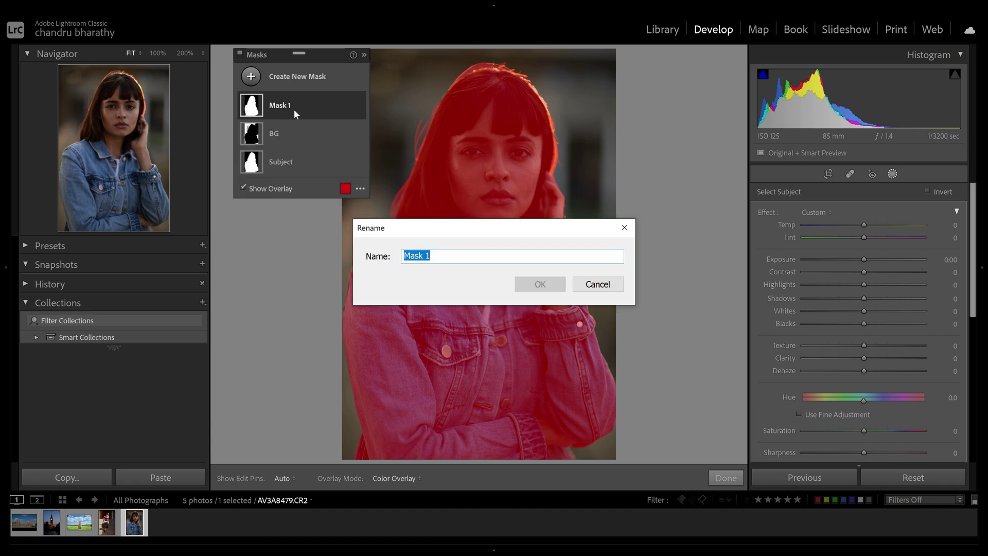
{"action": "type", "text": "ShirtColor"}
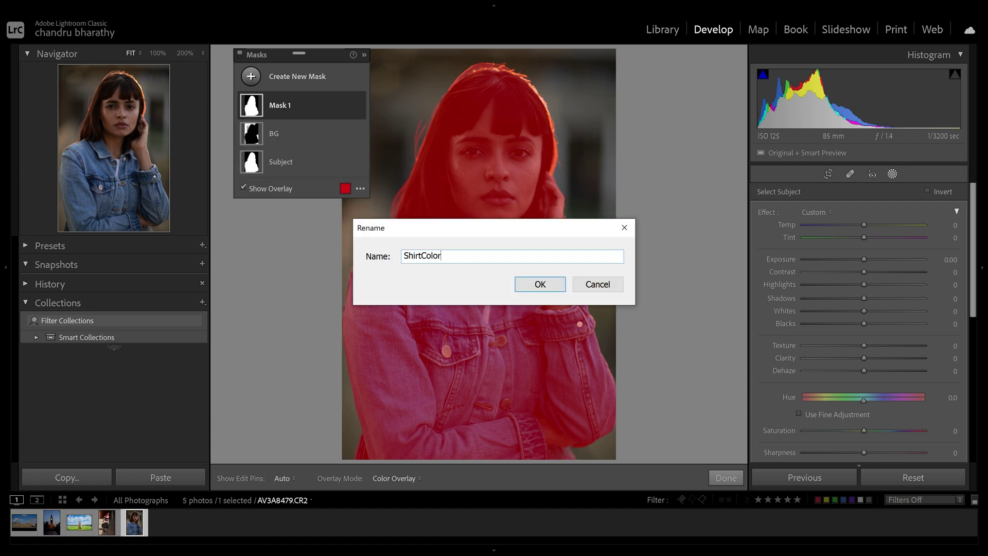
{"action": "key", "text": "Return"}
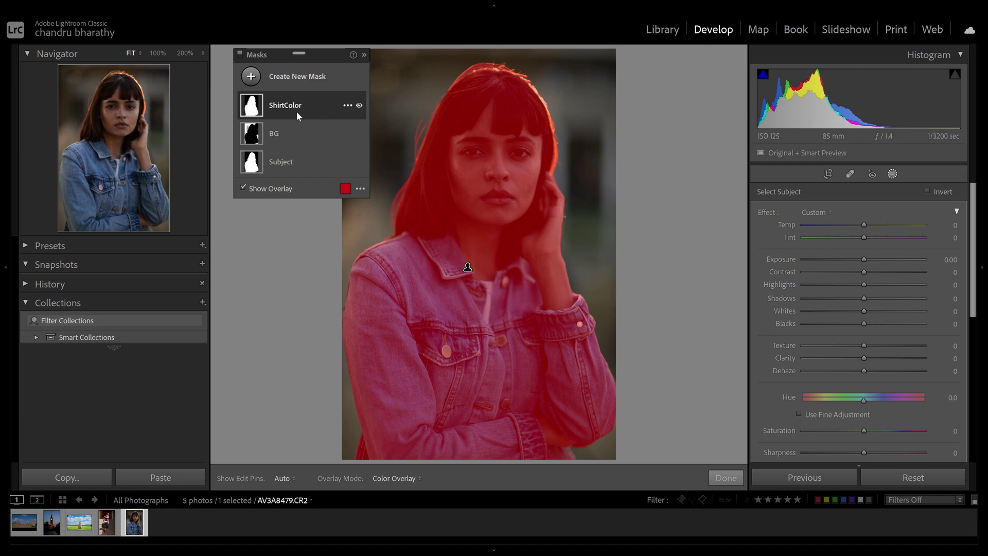
{"action": "left_click", "coordinate": [347, 106]}
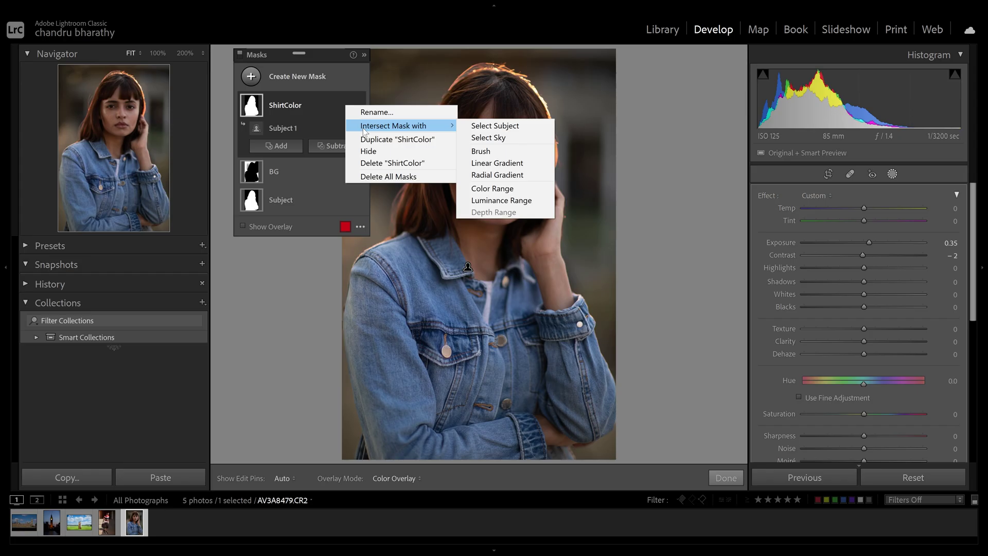
Step: Intersect ShirtColor with a denim-jacket colour range; set Temp 39, Exposure 0.72, Contrast −15, Highlights 10
{"action": "left_click", "coordinate": [503, 188]}
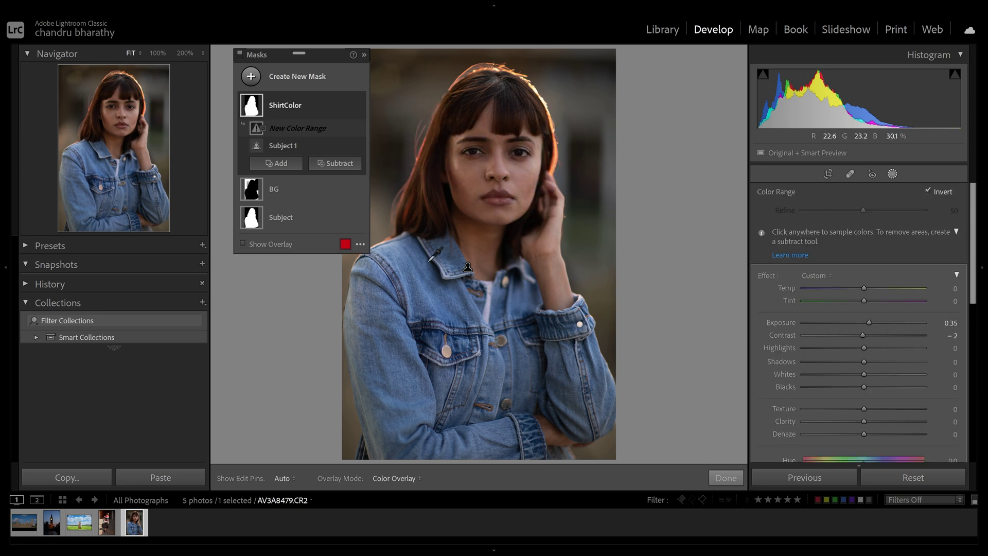
{"action": "left_click", "coordinate": [420, 291]}
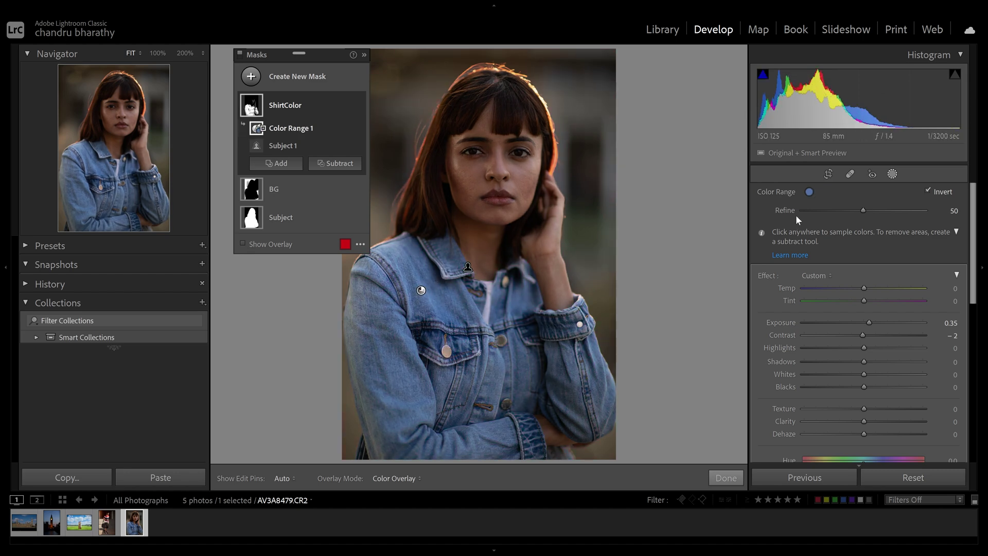
{"action": "mouse_move", "coordinate": [870, 289]}
{"action": "left_mouse_down"}
{"action": "mouse_move", "coordinate": [904, 286]}
{"action": "mouse_move", "coordinate": [869, 285]}
{"action": "mouse_move", "coordinate": [888, 286]}
{"action": "left_mouse_up"}
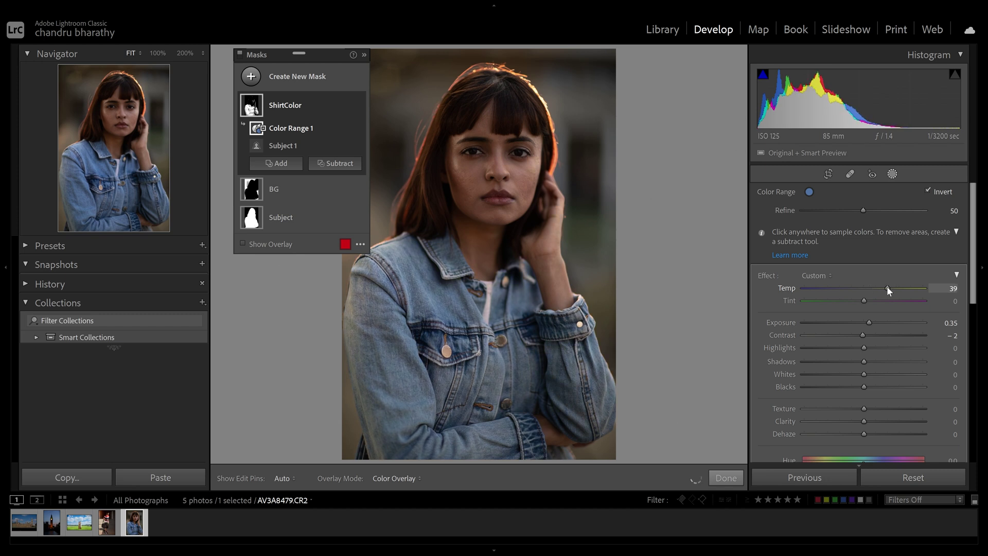
{"action": "mouse_move", "coordinate": [879, 323]}
{"action": "left_mouse_down"}
{"action": "mouse_move", "coordinate": [876, 349]}
{"action": "mouse_move", "coordinate": [855, 335]}
{"action": "left_mouse_up"}
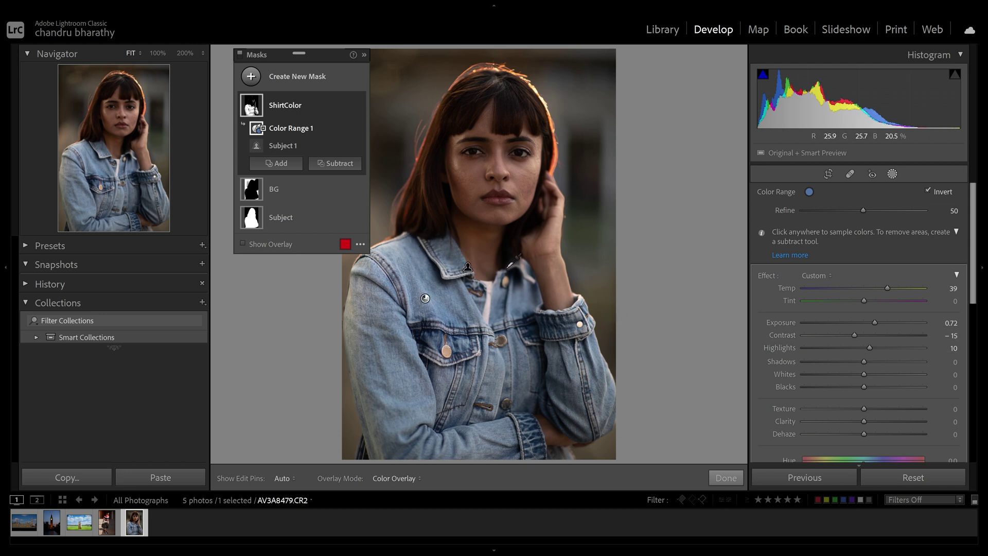
{"action": "left_click", "coordinate": [281, 218]}
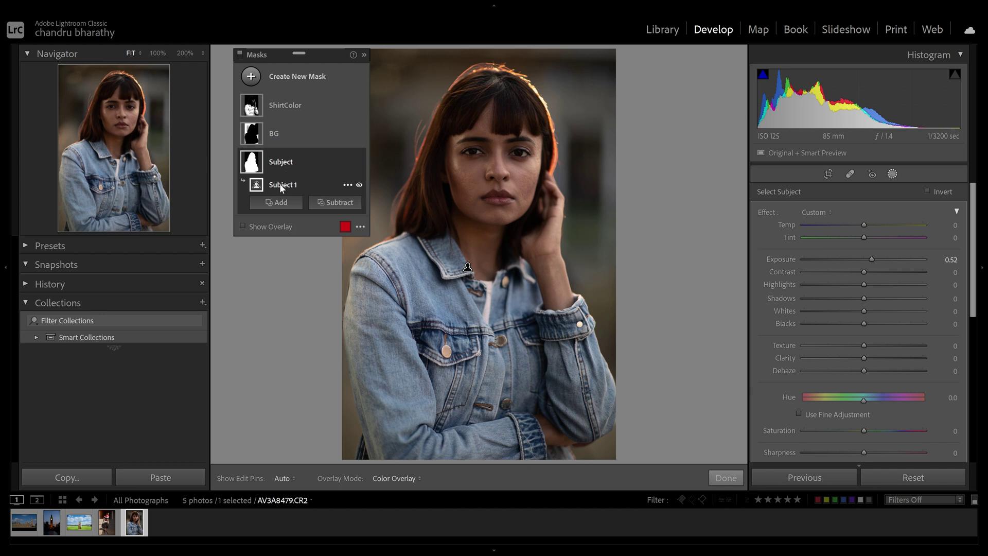
Step: Set Subject mask exposure to 0.76 and BG mask exposure to 0.67, then close Masking
{"action": "left_click_drag", "start_coordinate": [878, 261], "coordinate": [875, 261]}
{"action": "left_click", "coordinate": [309, 134]}
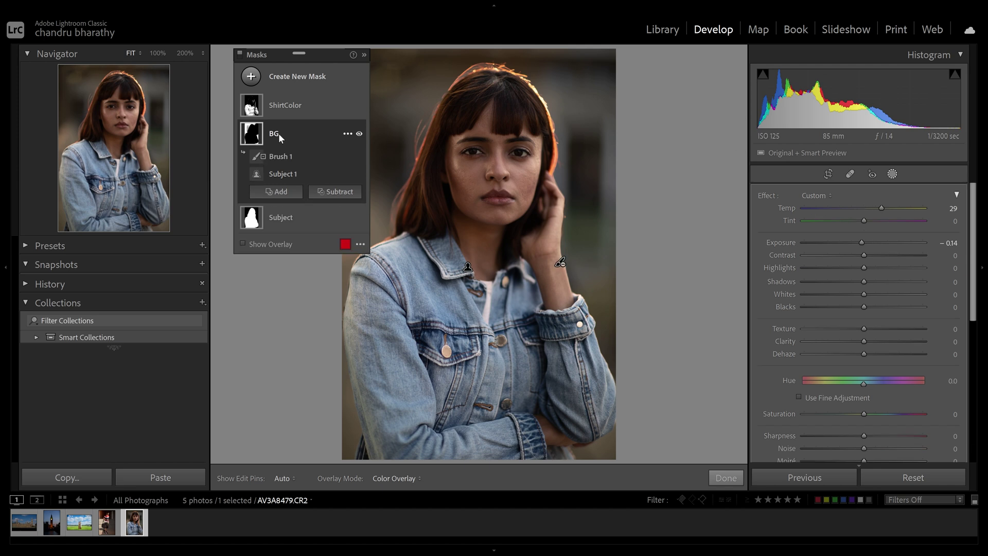
{"action": "left_click_drag", "start_coordinate": [863, 242], "coordinate": [869, 245]}
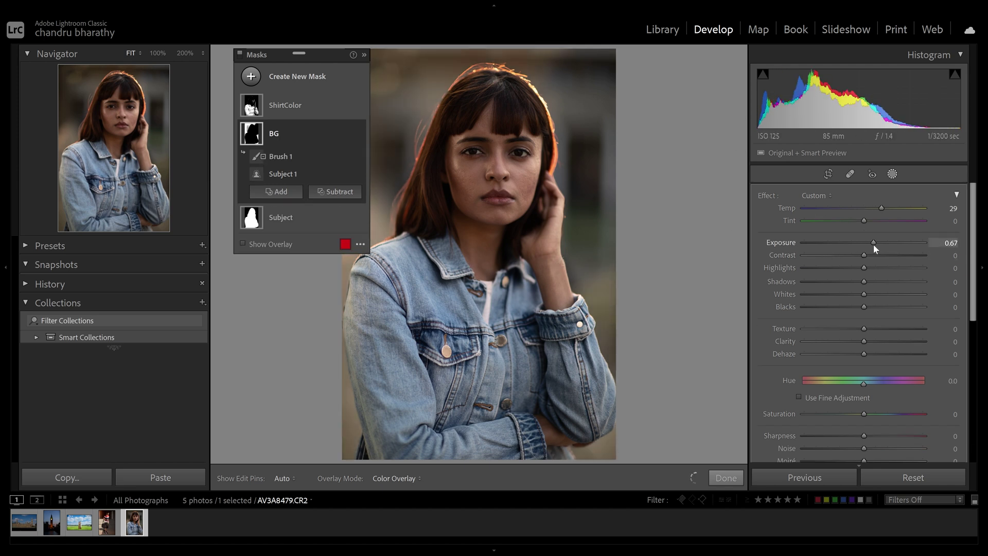
{"action": "left_click", "coordinate": [296, 107]}
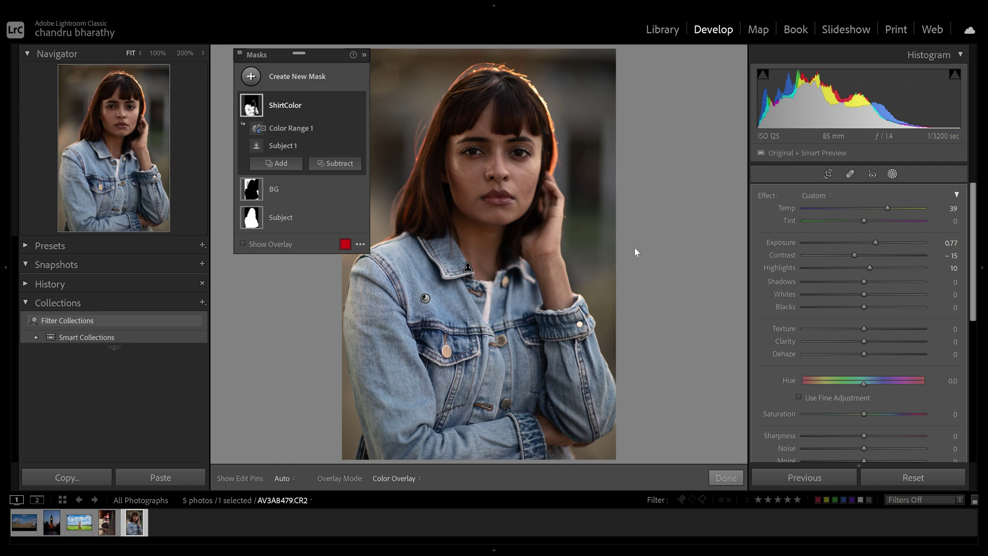
{"action": "left_click", "coordinate": [716, 476]}
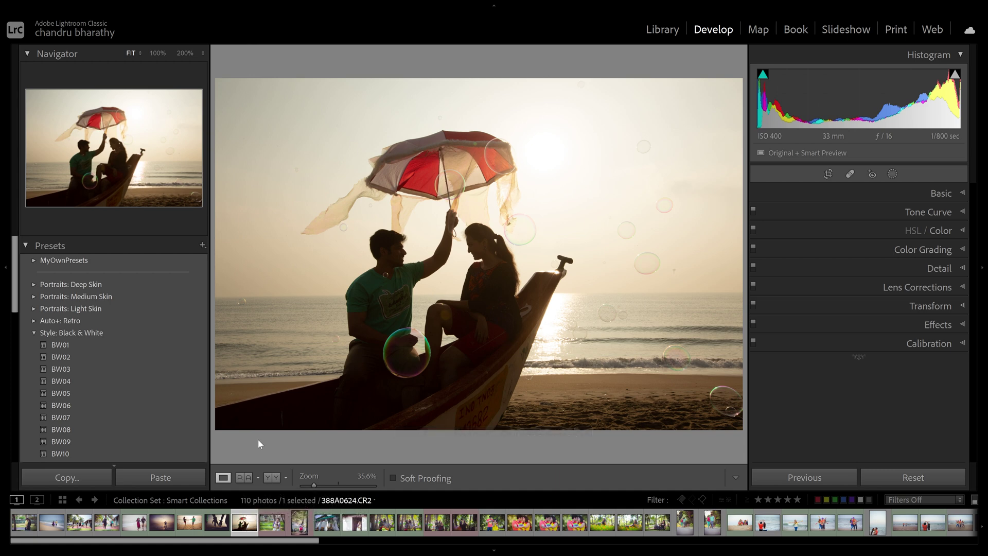
Step: Apply the BW02 black-and-white preset to the beach photo and sync it to all filmstrip photos
{"action": "left_click", "coordinate": [69, 358]}
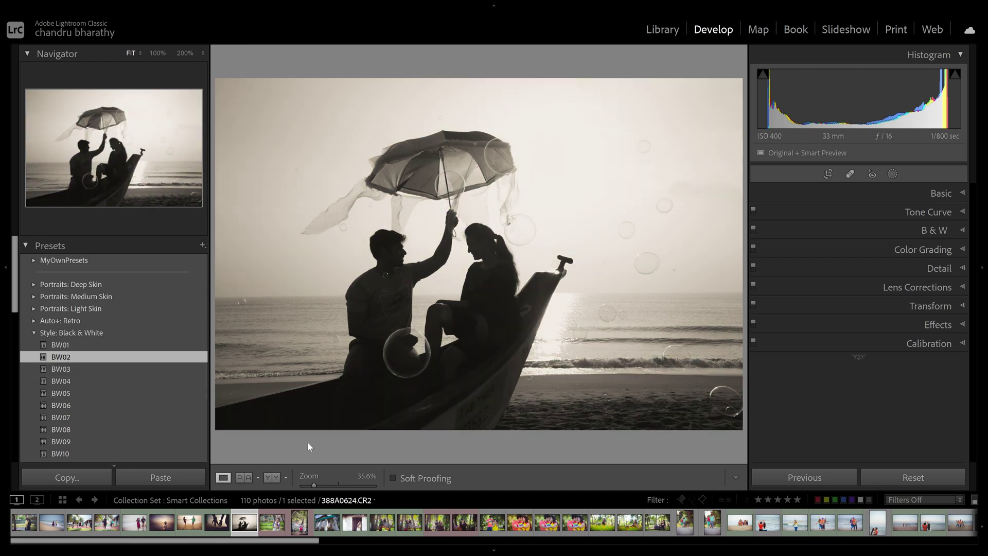
{"action": "key", "text": "ctrl+a"}
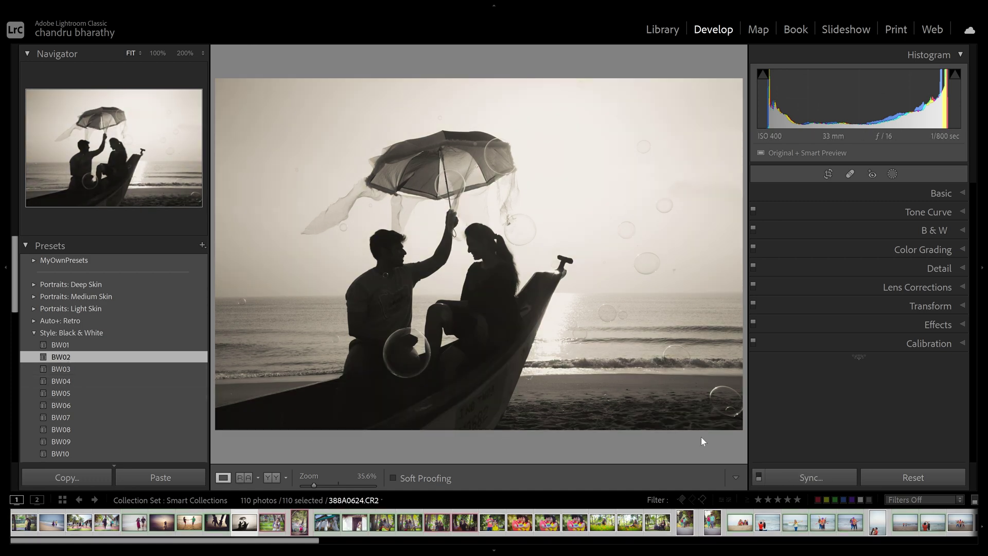
{"action": "left_click", "coordinate": [791, 479]}
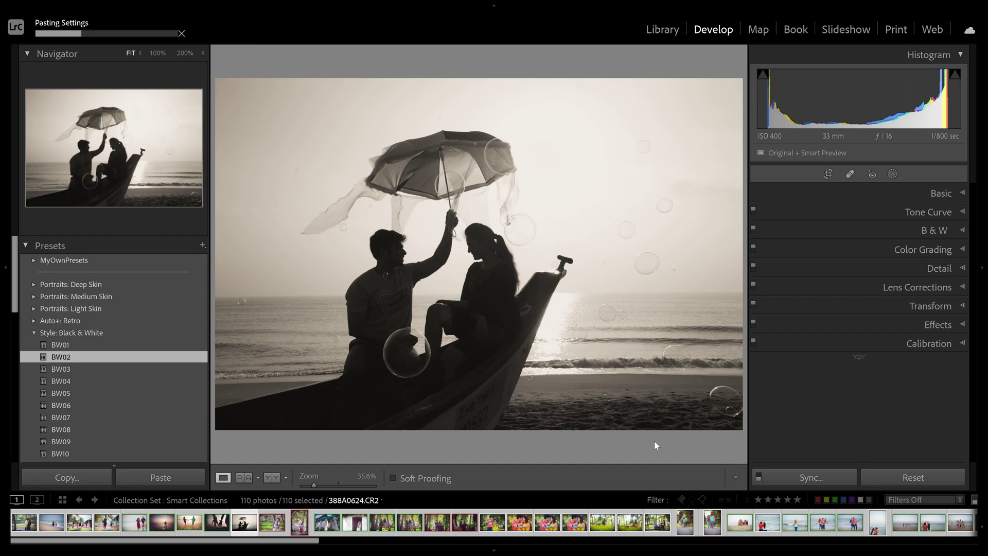